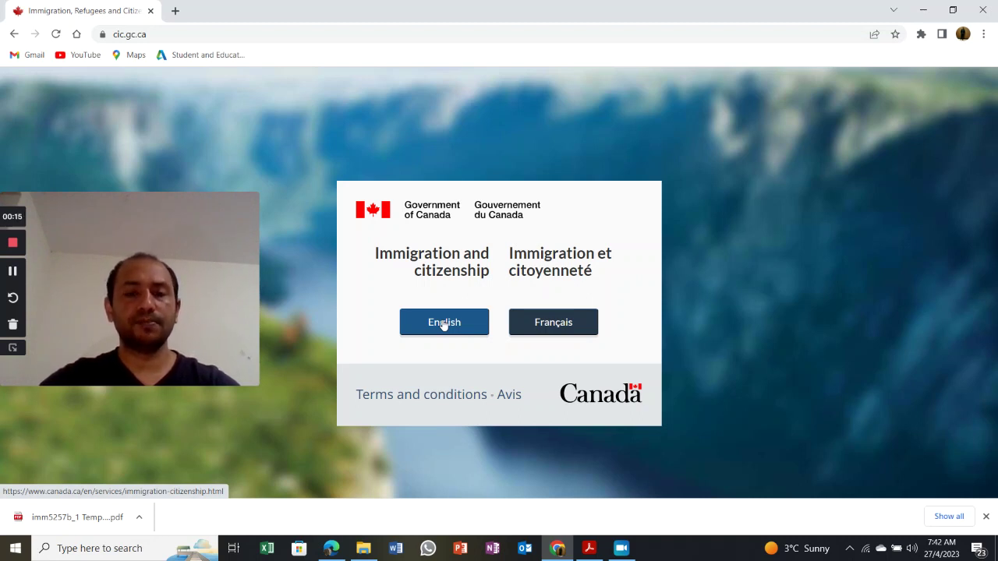
Switch cic.gc.ca to English and sign in to the IRCC secure account.
{"action": "left_click", "coordinate": [444, 324]}
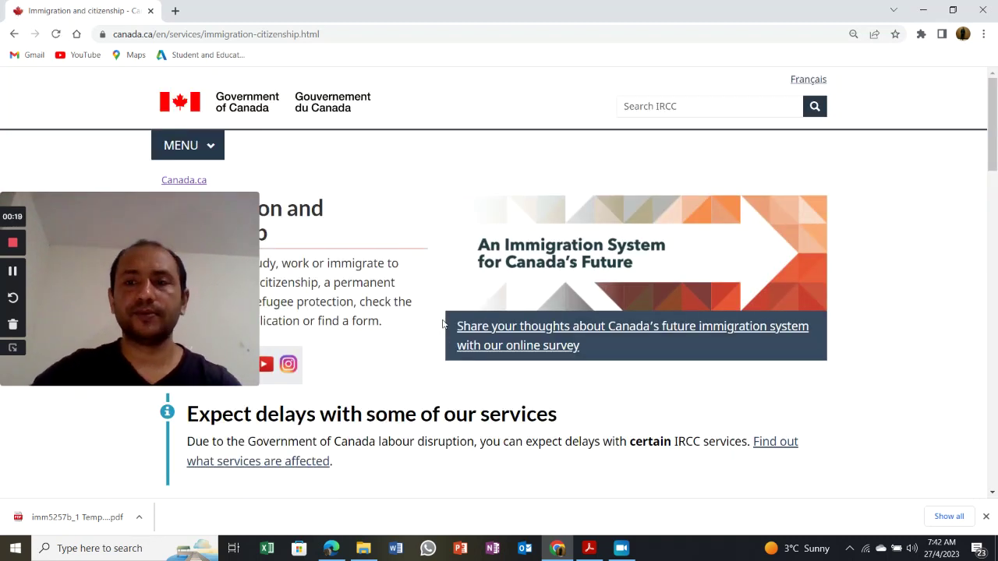
{"action": "left_click", "coordinate": [13, 273]}
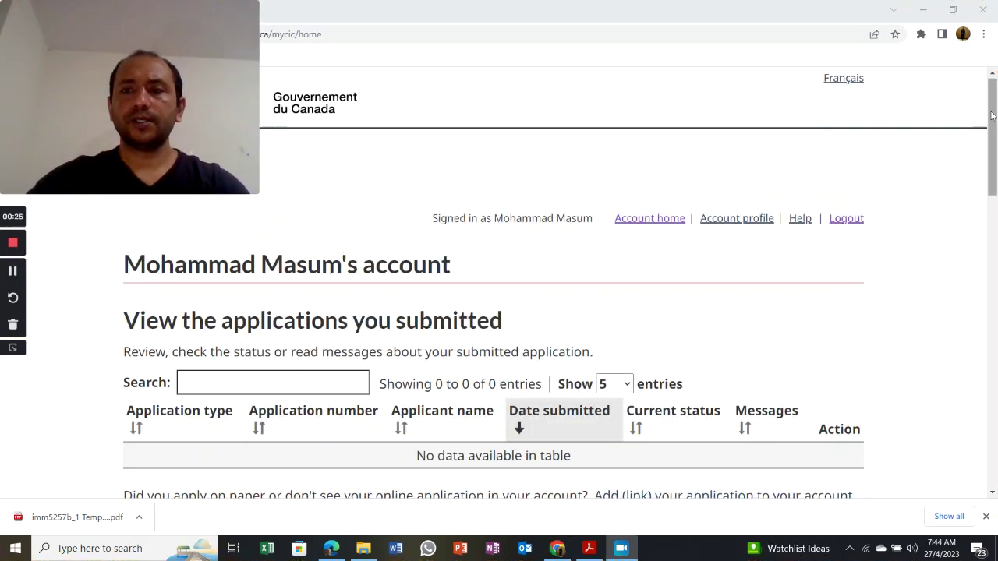
Resume the unsubmitted study-permit application and continue past the answer review to the submission instructions.
{"action": "left_click_drag", "start_coordinate": [993, 116], "coordinate": [982, 204]}
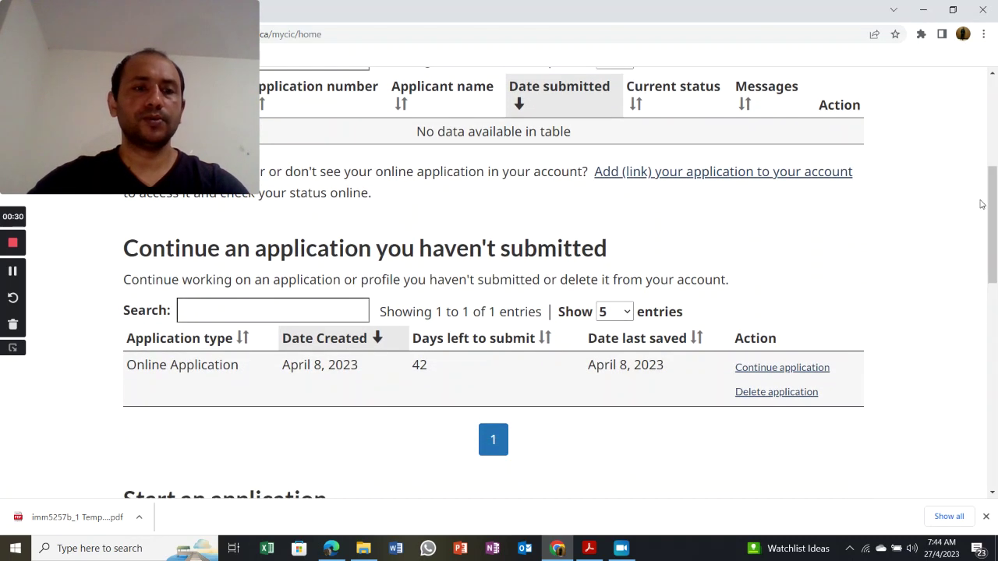
{"action": "left_click", "coordinate": [774, 367]}
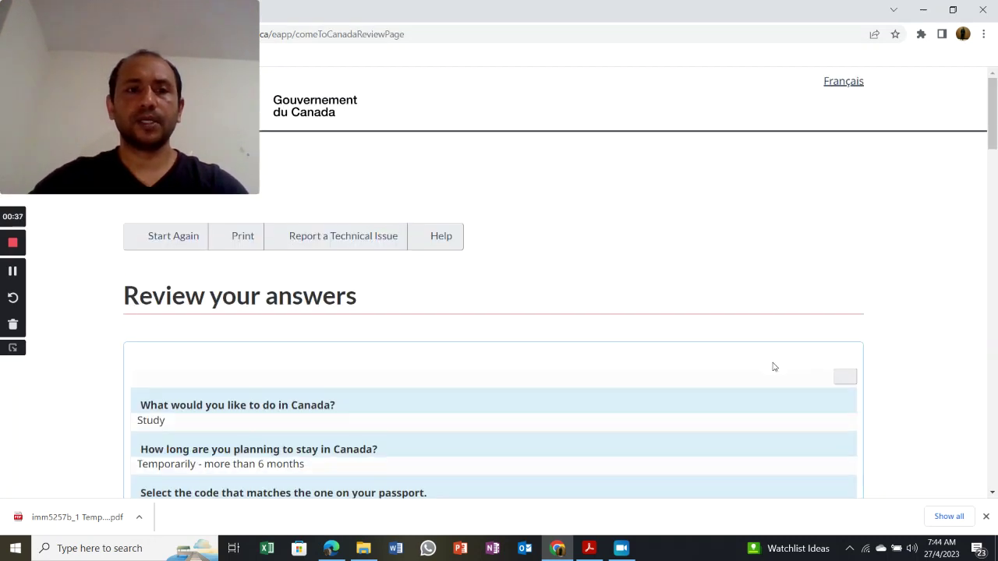
{"action": "left_click_drag", "start_coordinate": [993, 122], "coordinate": [942, 442]}
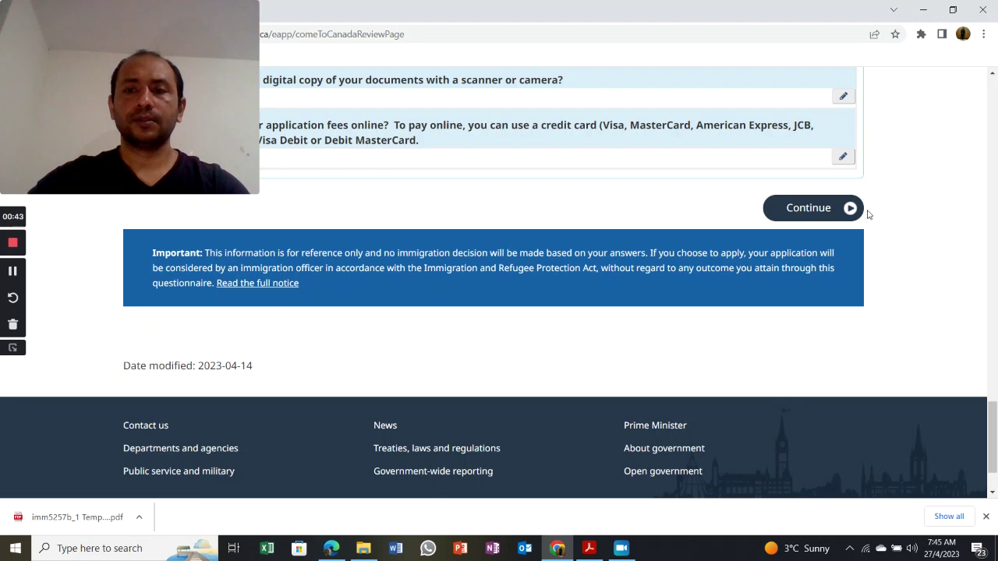
{"action": "left_click", "coordinate": [837, 212]}
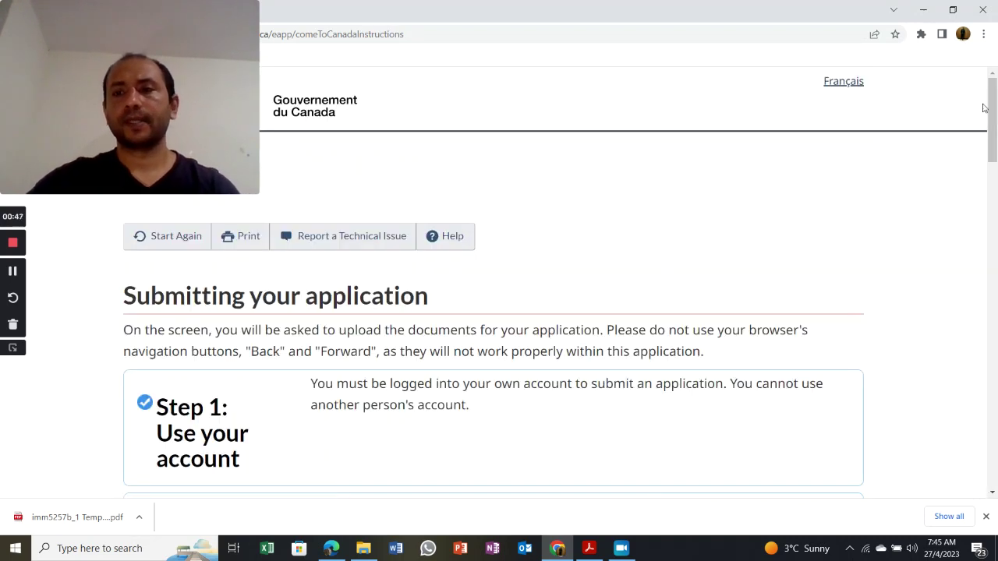
{"action": "left_click_drag", "start_coordinate": [993, 107], "coordinate": [974, 394]}
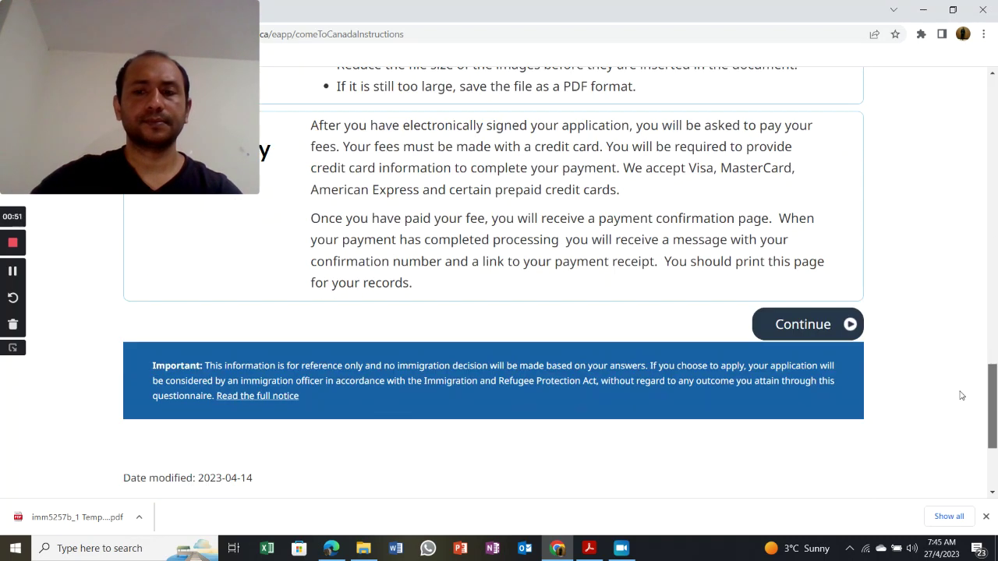
From the document checklist's Optional Documents, open the Schedule 1 (IMM 5257) PDF and start downloading it.
{"action": "left_click", "coordinate": [777, 328]}
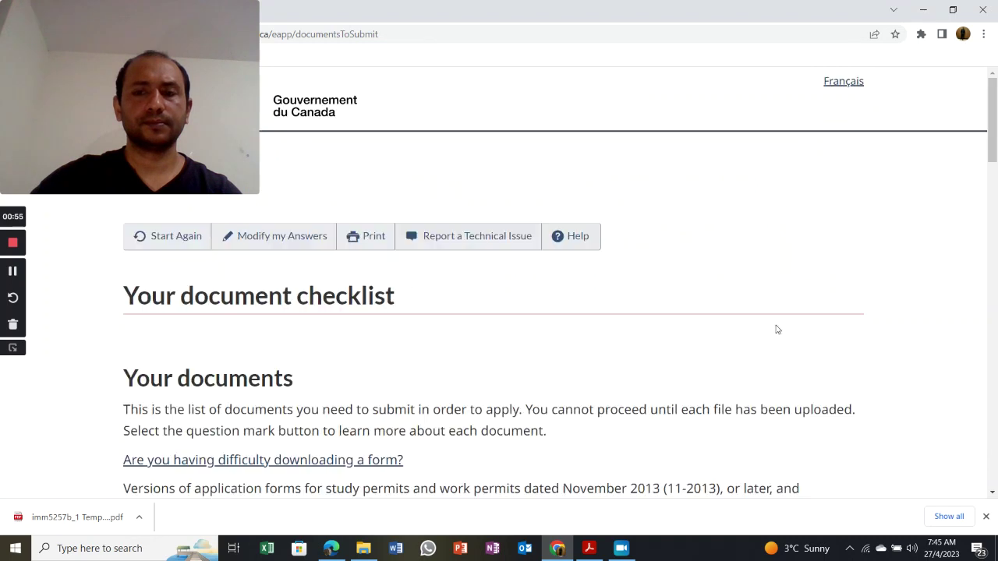
{"action": "left_click_drag", "start_coordinate": [994, 135], "coordinate": [981, 332]}
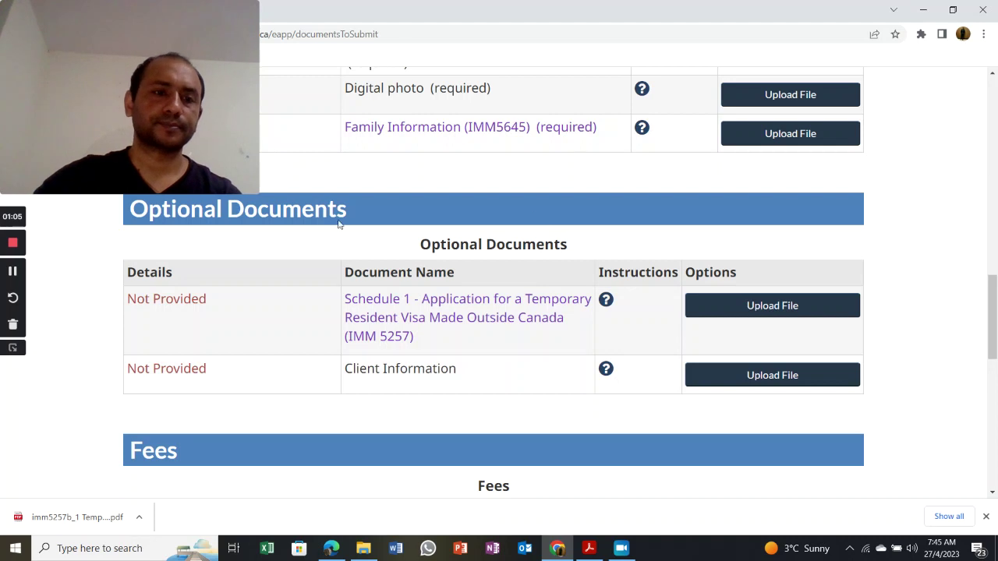
{"action": "left_click", "coordinate": [243, 17]}
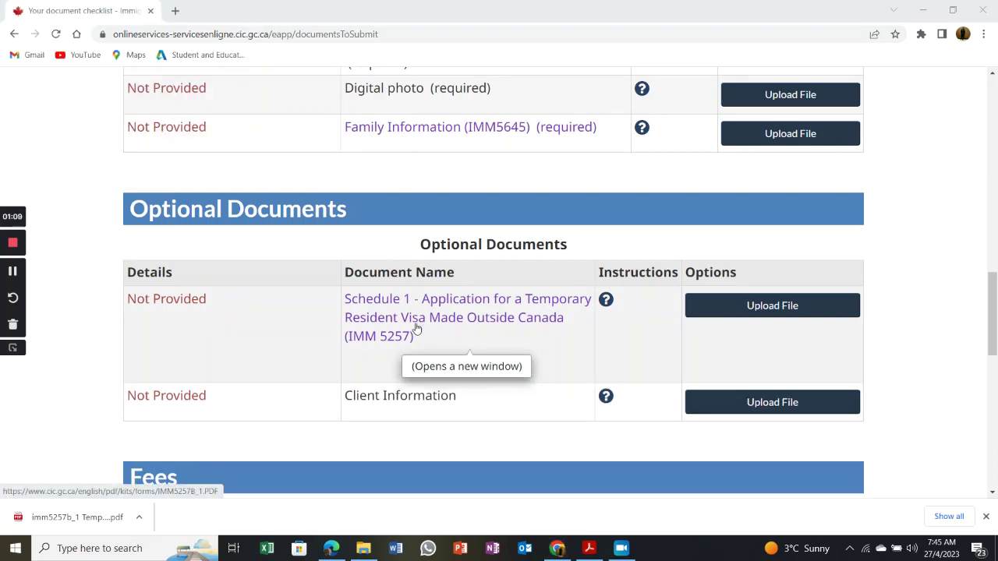
{"action": "left_click", "coordinate": [417, 327]}
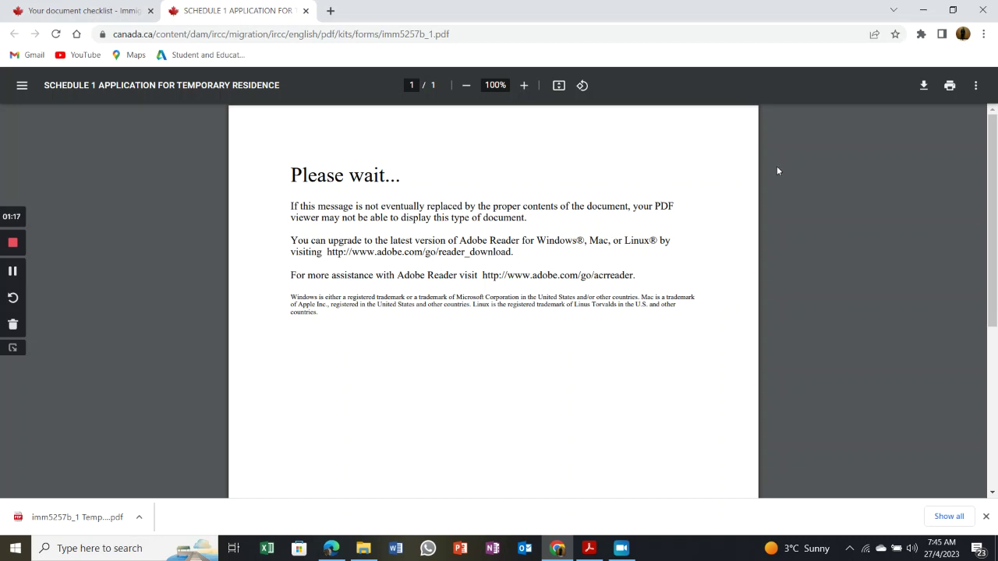
{"action": "left_click", "coordinate": [924, 86]}
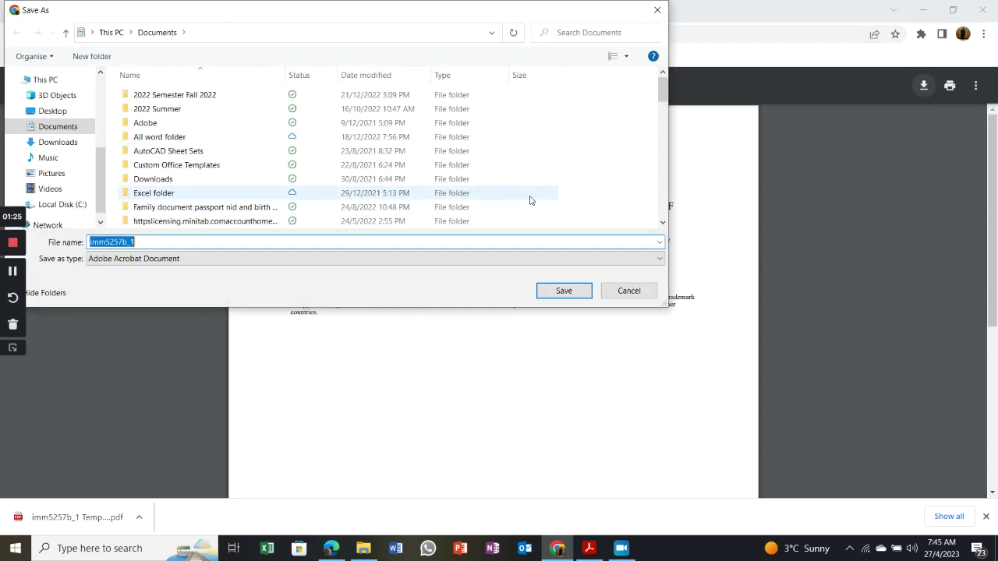
Save the PDF to Documents as 'imm5257b_1 Temporary visa made outside Canada1'.
{"action": "left_click", "coordinate": [203, 242]}
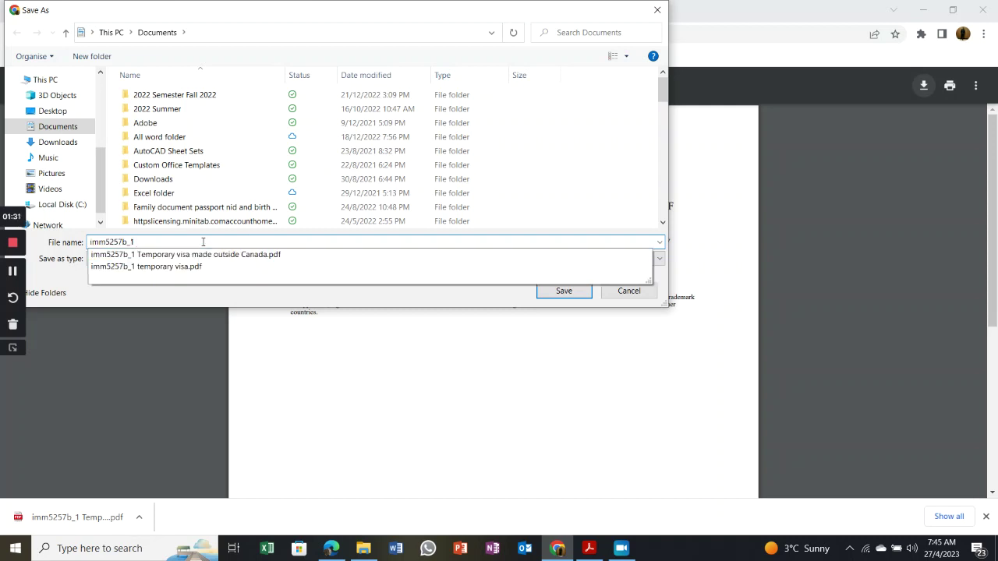
{"action": "left_click", "coordinate": [206, 257]}
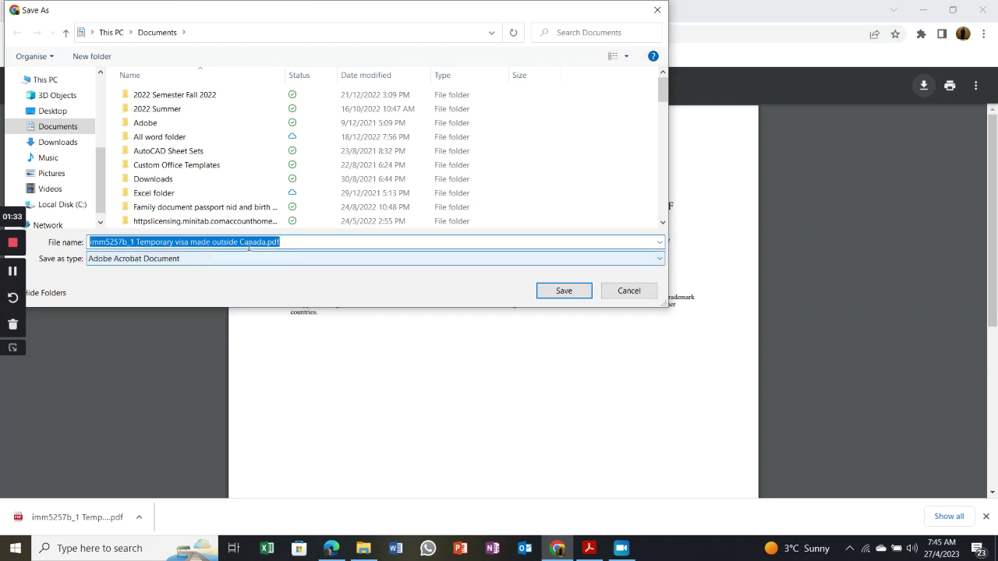
{"action": "left_click", "coordinate": [291, 244]}
{"action": "key", "text": "BackSpace"}
{"action": "key", "text": "BackSpace"}
{"action": "key", "text": "BackSpace"}
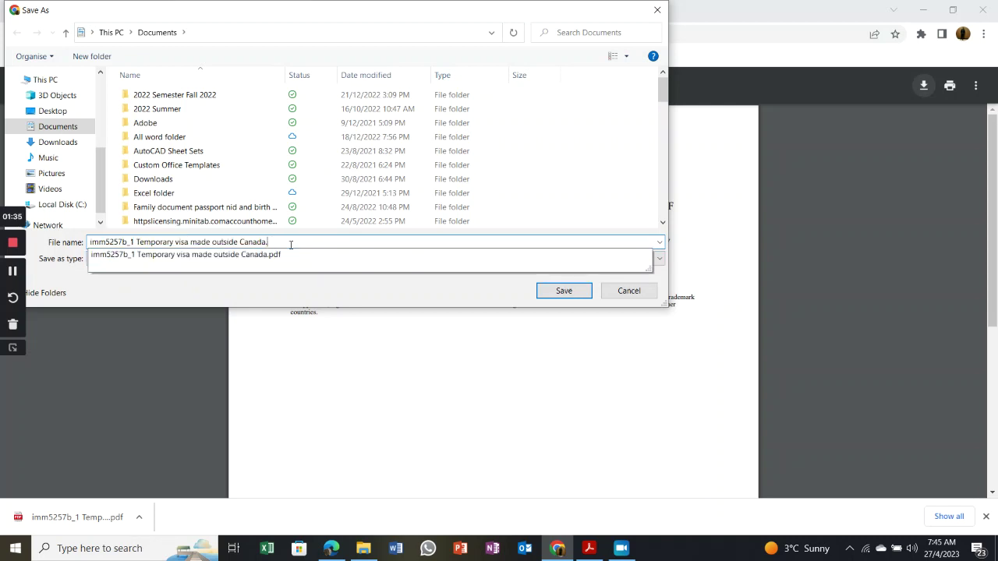
{"action": "type", "text": "1"}
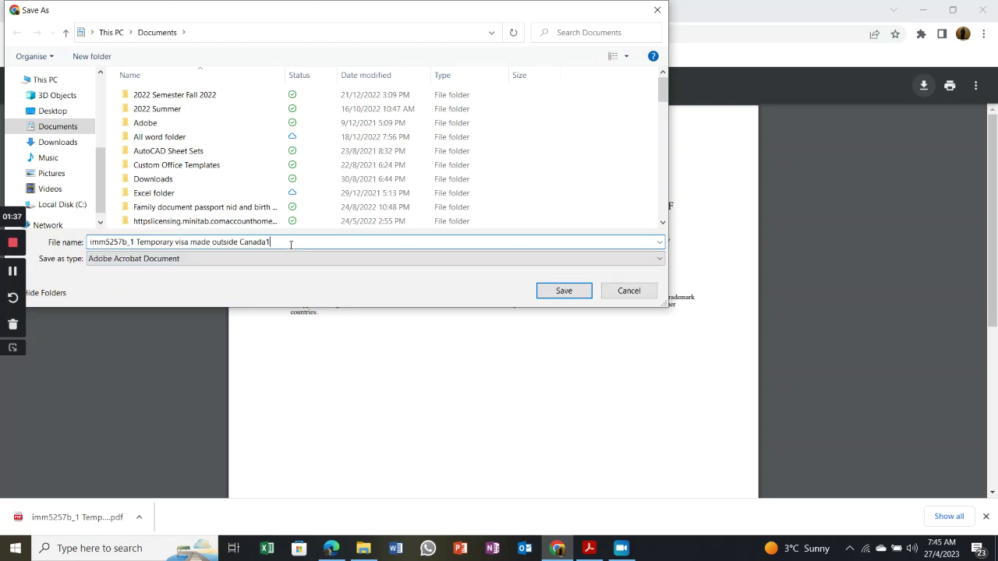
{"action": "left_click", "coordinate": [563, 293]}
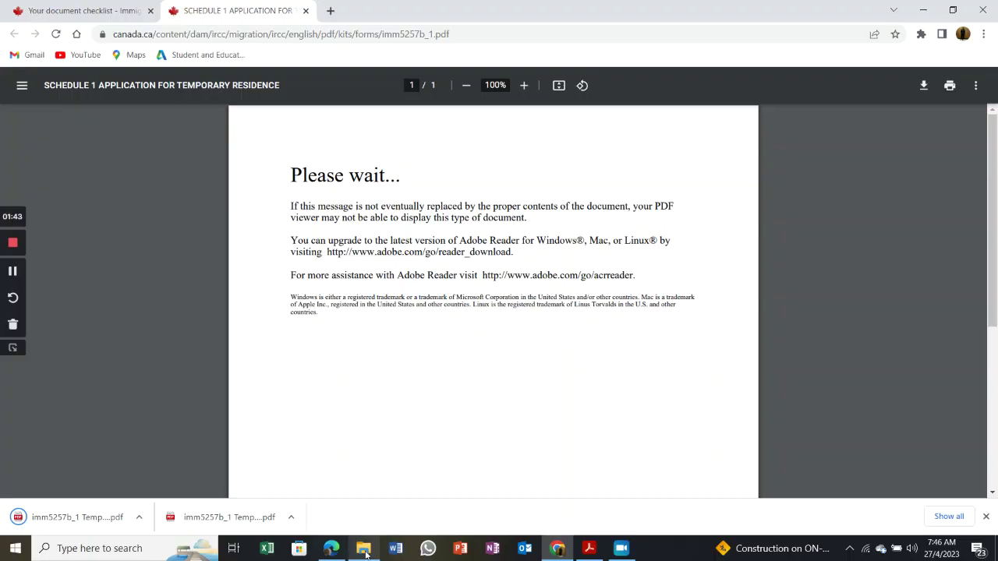
{"action": "left_click", "coordinate": [363, 549]}
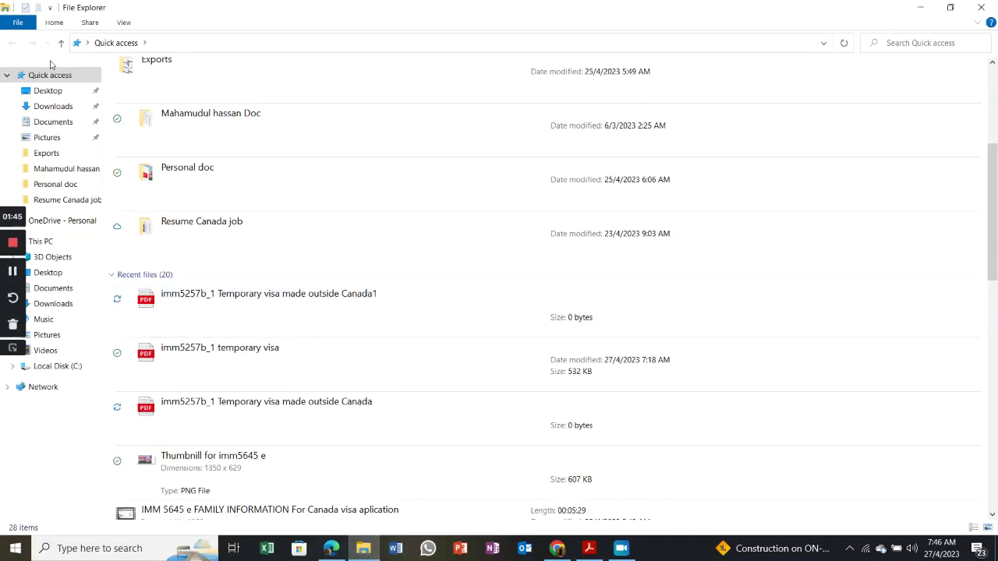
Find the saved Canada1 PDF in Quick access and open it with Adobe Acrobat DC.
{"action": "left_click", "coordinate": [78, 75]}
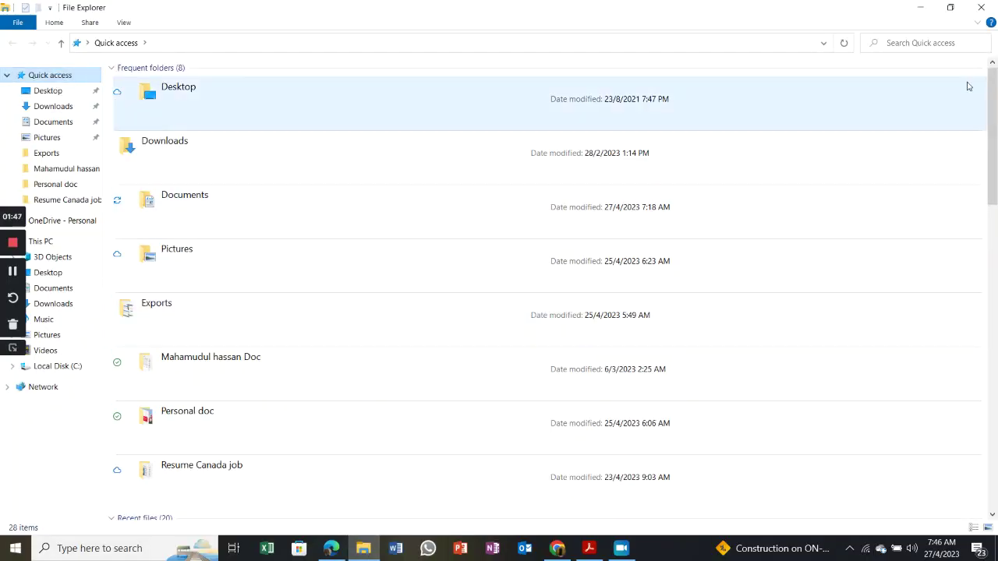
{"action": "left_click_drag", "start_coordinate": [995, 92], "coordinate": [992, 150]}
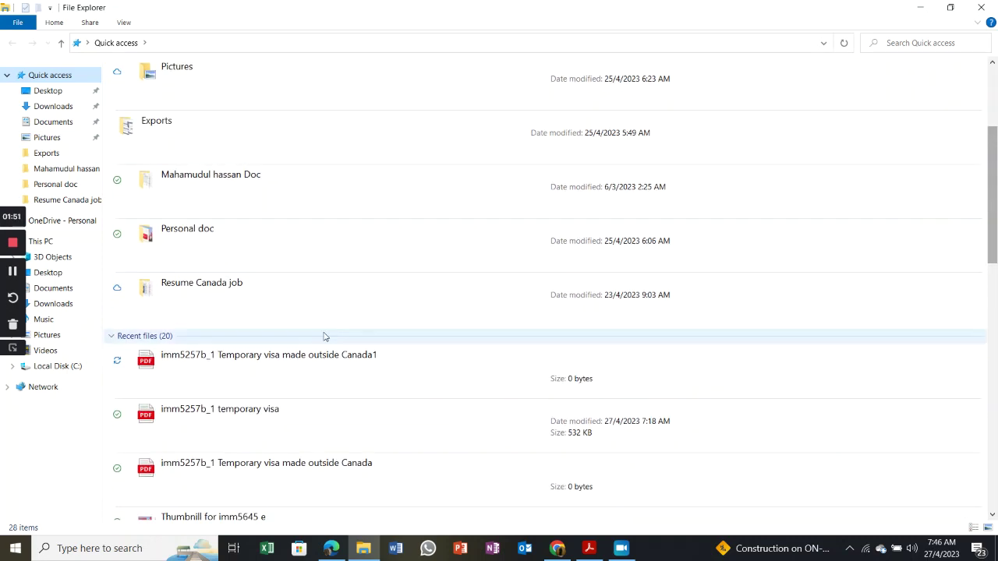
{"action": "double_click", "coordinate": [330, 370]}
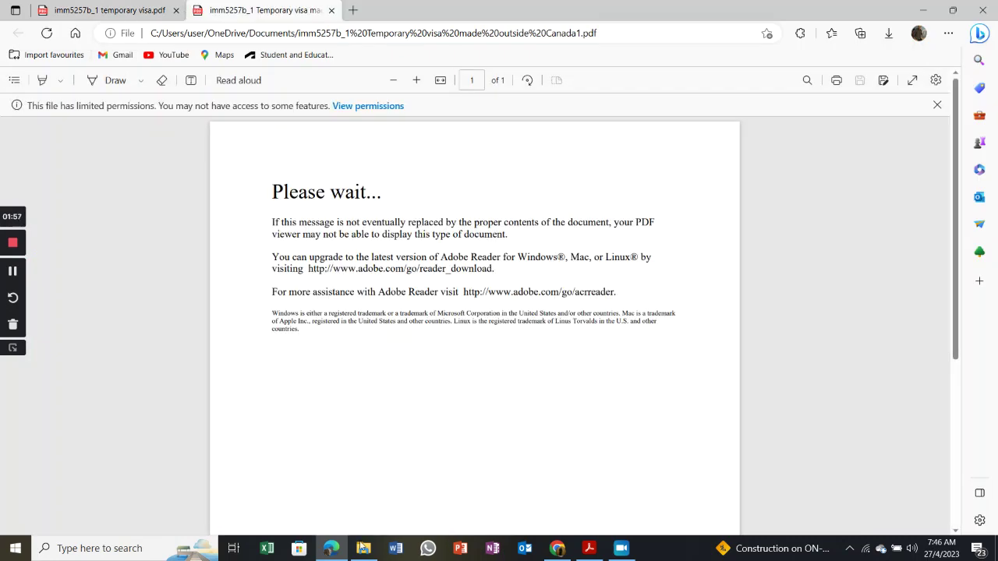
{"action": "left_click", "coordinate": [363, 548]}
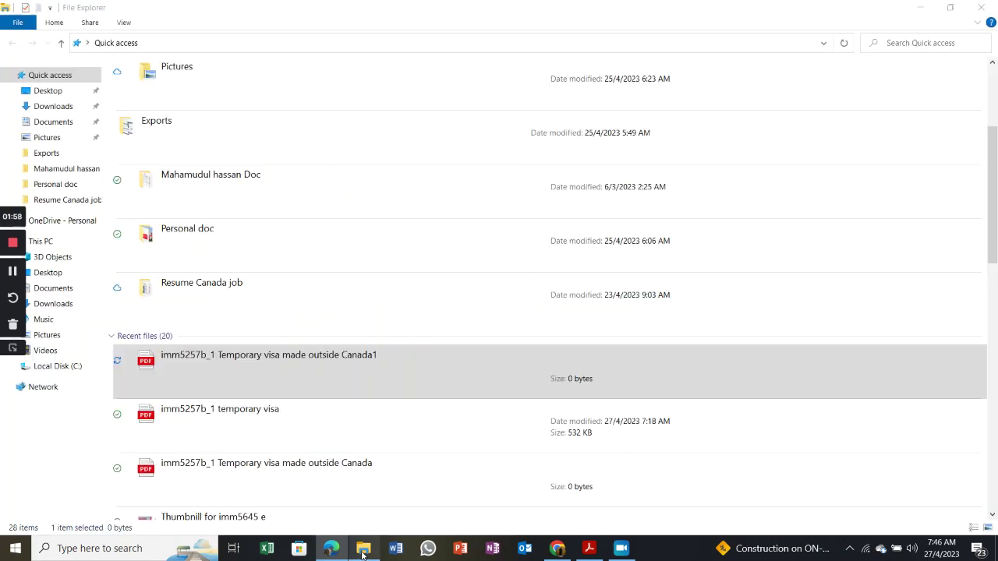
{"action": "right_click", "coordinate": [331, 367]}
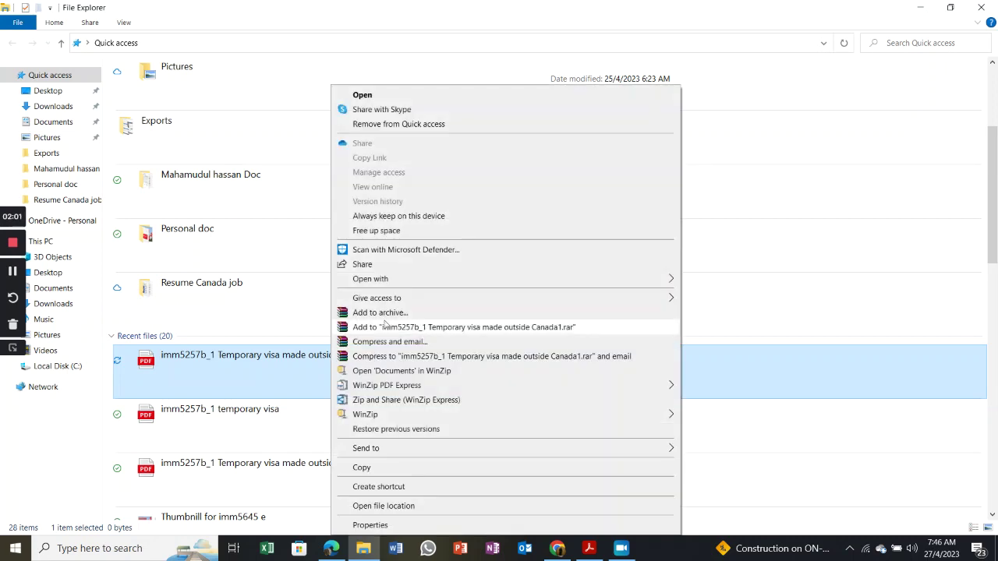
{"action": "mouse_move", "coordinate": [439, 287]}
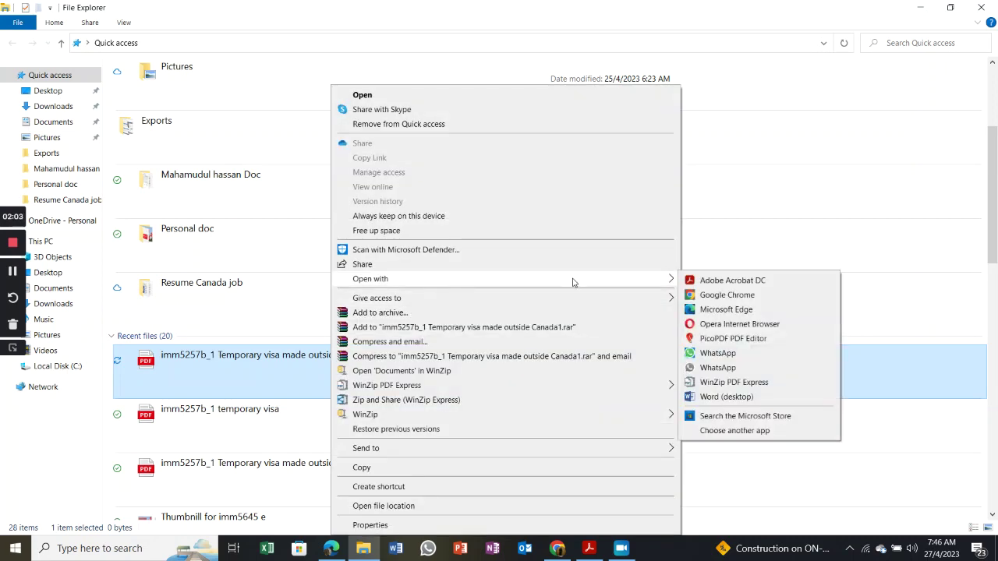
{"action": "left_click", "coordinate": [689, 286]}
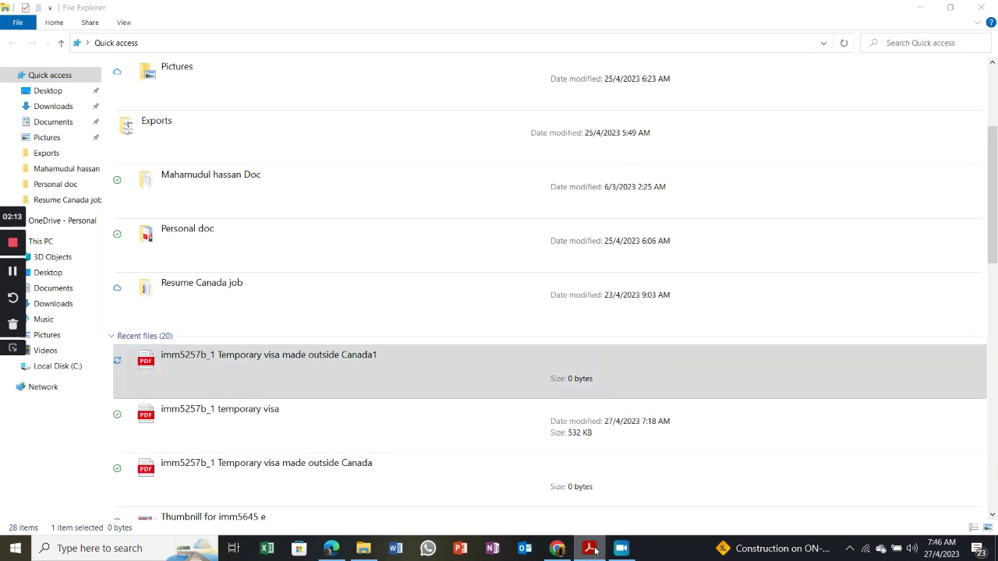
{"action": "left_click", "coordinate": [593, 551]}
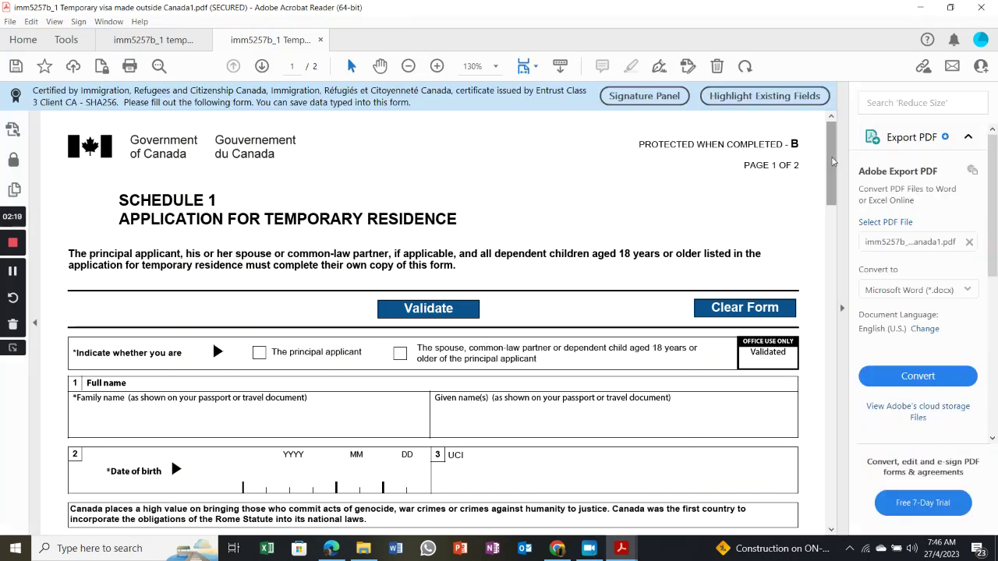
Tick 'The principal applicant' in the new form, then switch to the filled imm5257b_1 temporary visa.pdf.
{"action": "left_click_drag", "start_coordinate": [833, 160], "coordinate": [828, 183]}
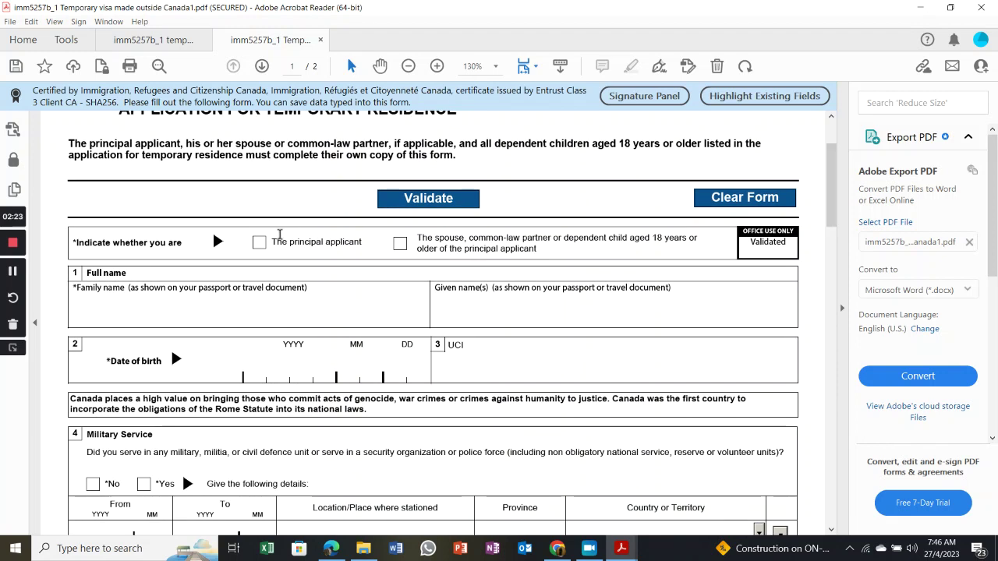
{"action": "left_click", "coordinate": [259, 245]}
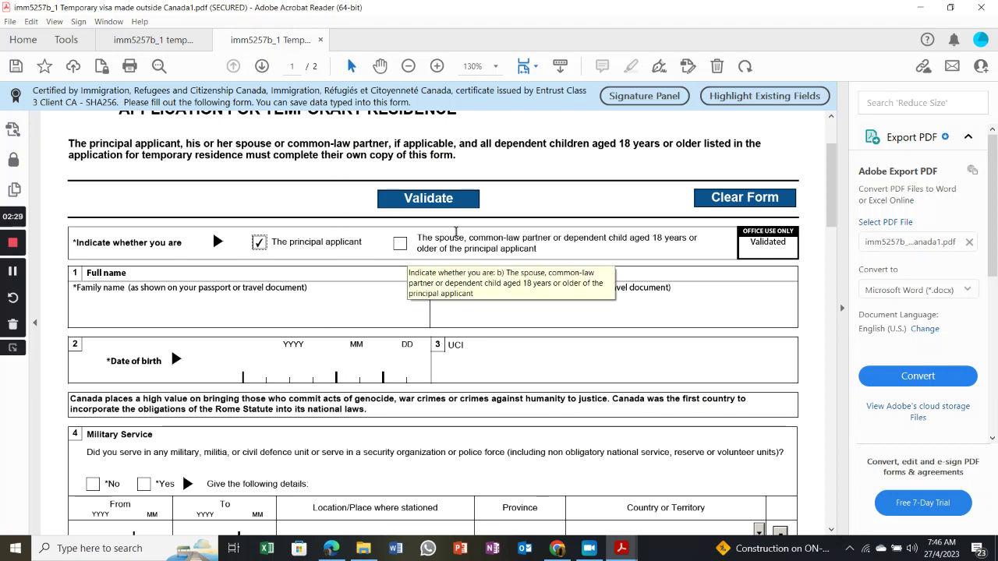
{"action": "scroll", "coordinate": [831, 192], "scroll_direction": "down", "scroll_amount": 1}
{"action": "scroll", "coordinate": [831, 192], "scroll_direction": "down", "scroll_amount": 1}
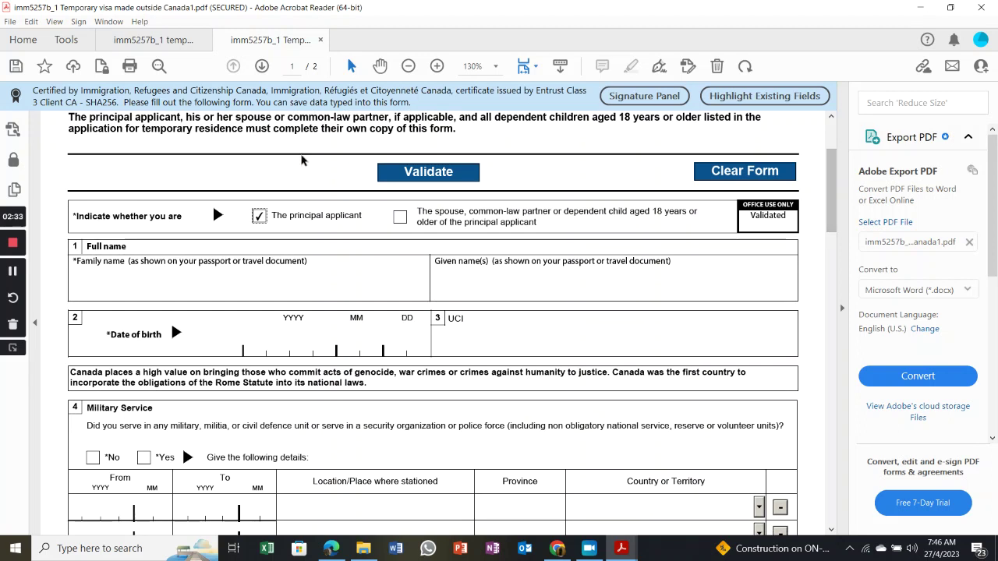
{"action": "left_click", "coordinate": [169, 38]}
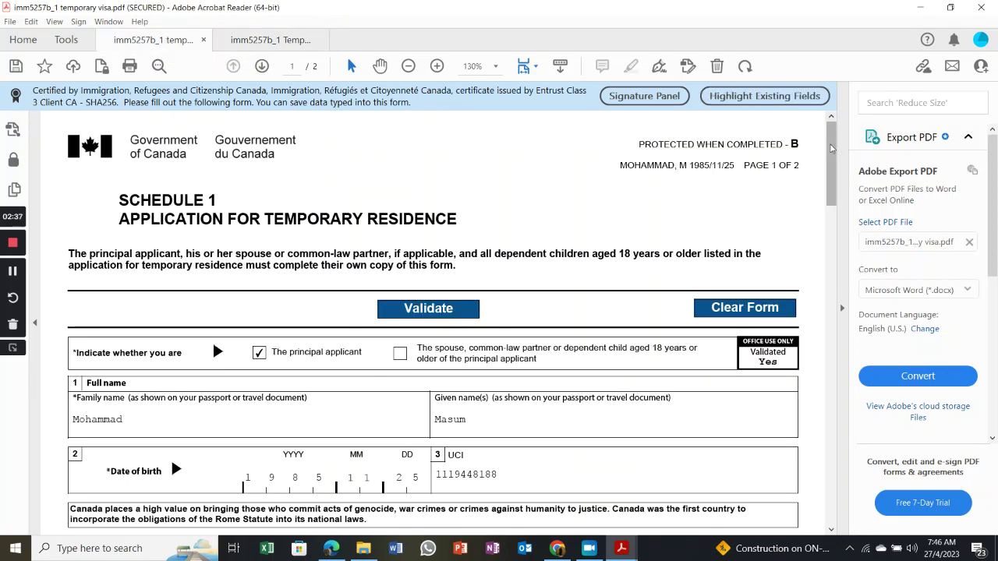
{"action": "scroll", "coordinate": [831, 167], "scroll_direction": "down", "scroll_amount": 3}
{"action": "left_click_drag", "start_coordinate": [831, 167], "coordinate": [832, 178]}
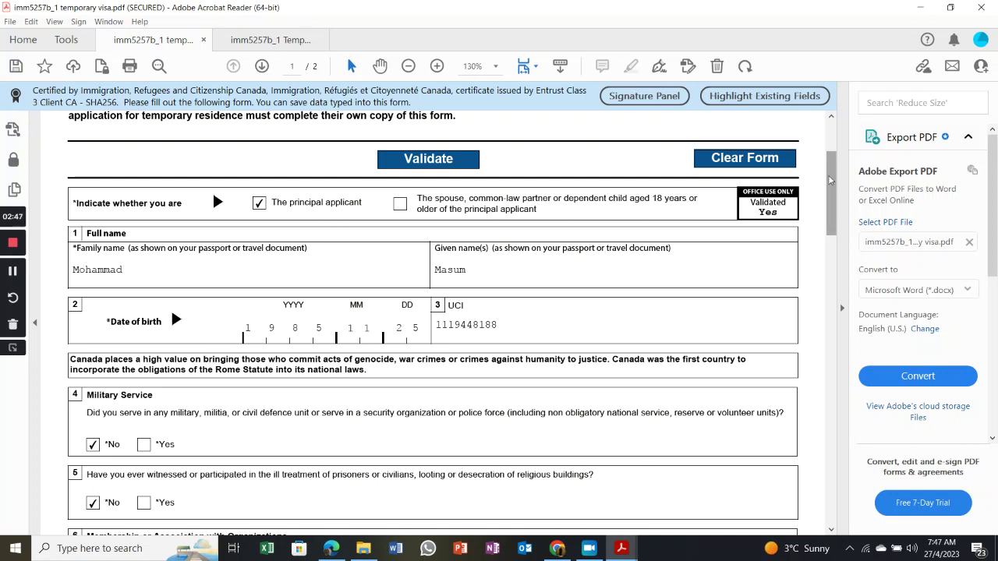
{"action": "left_click_drag", "start_coordinate": [825, 180], "coordinate": [831, 228]}
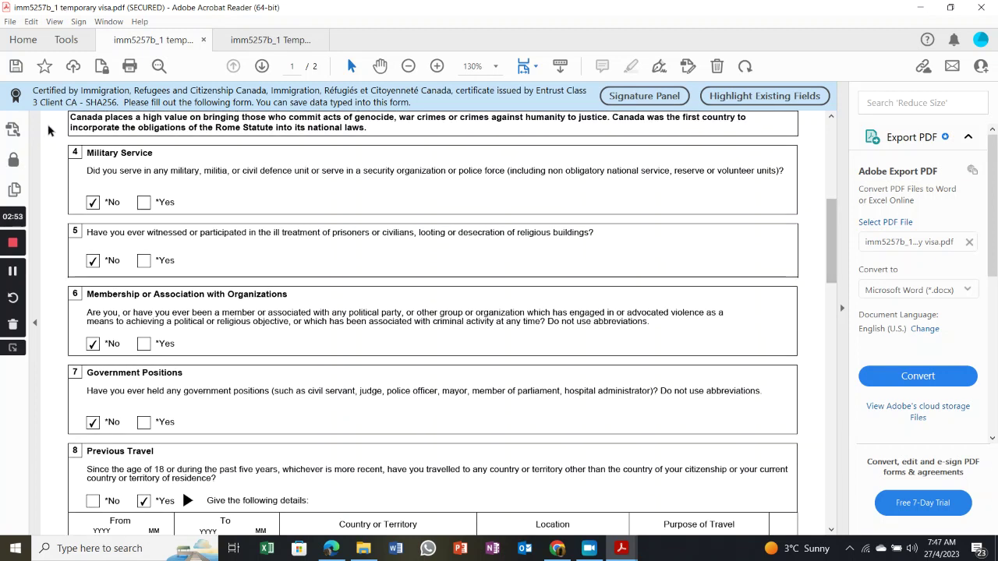
{"action": "left_click", "coordinate": [143, 202]}
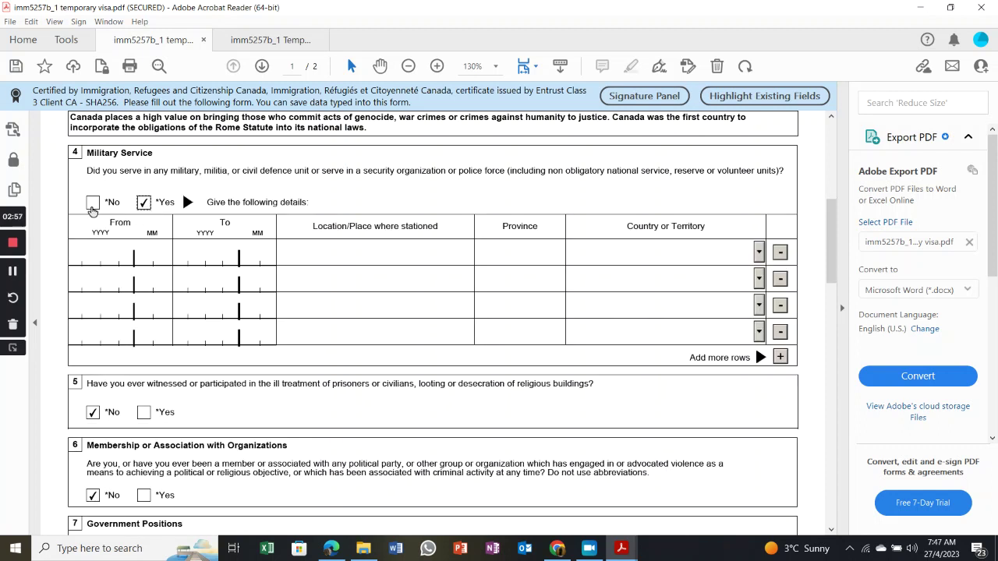
{"action": "left_click", "coordinate": [93, 203]}
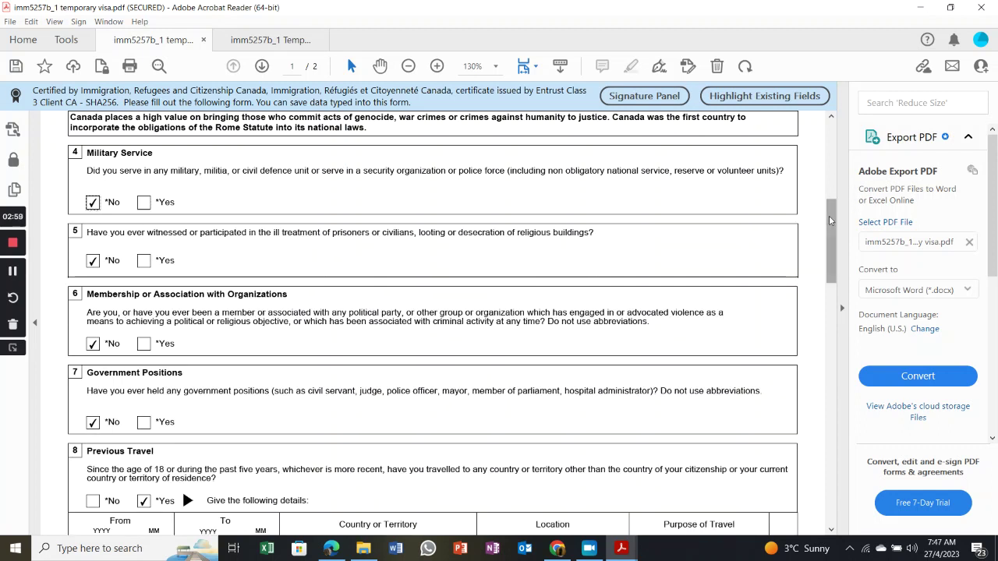
{"action": "scroll", "coordinate": [490, 256], "scroll_direction": "down", "scroll_amount": 3}
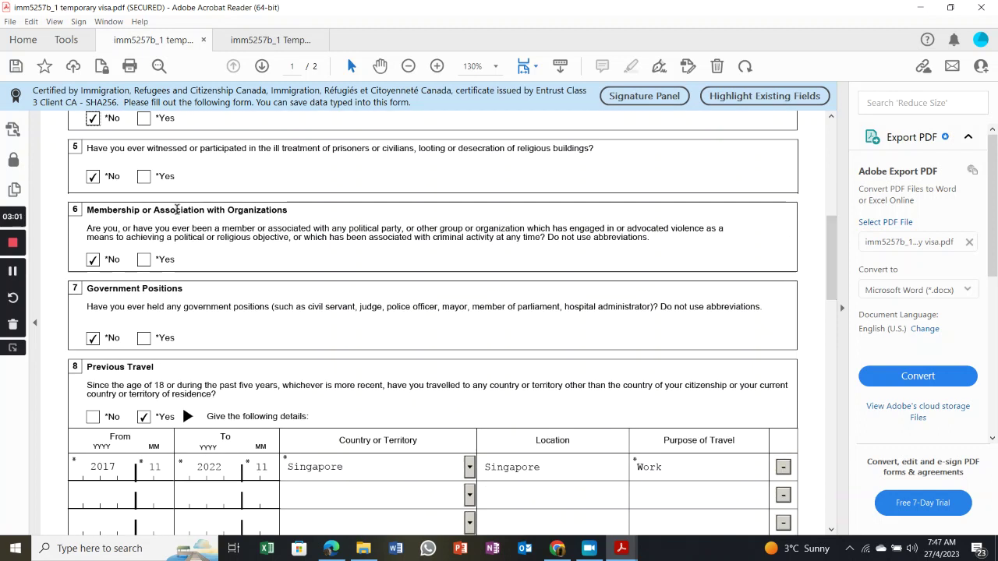
{"action": "left_click", "coordinate": [144, 176]}
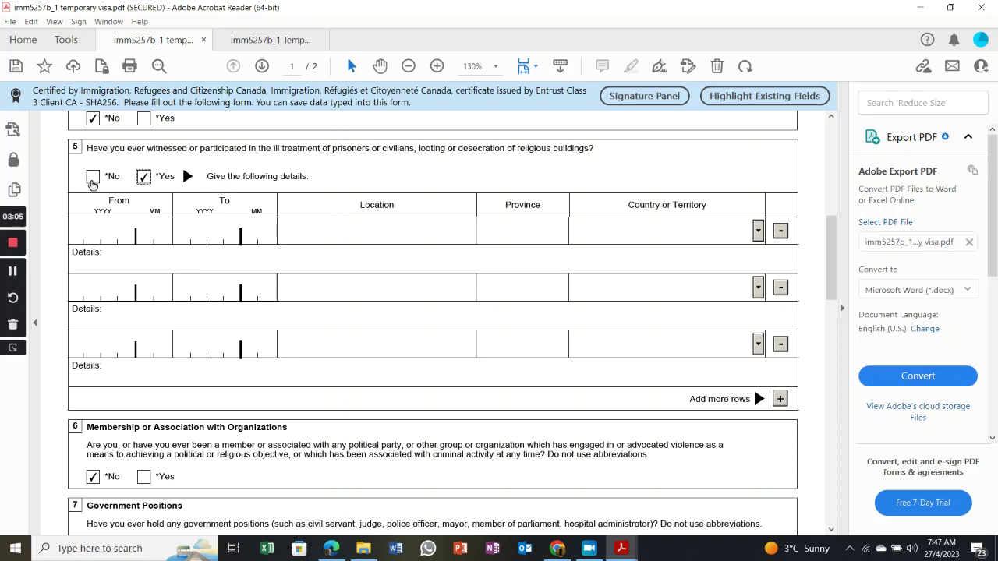
{"action": "left_click", "coordinate": [93, 178]}
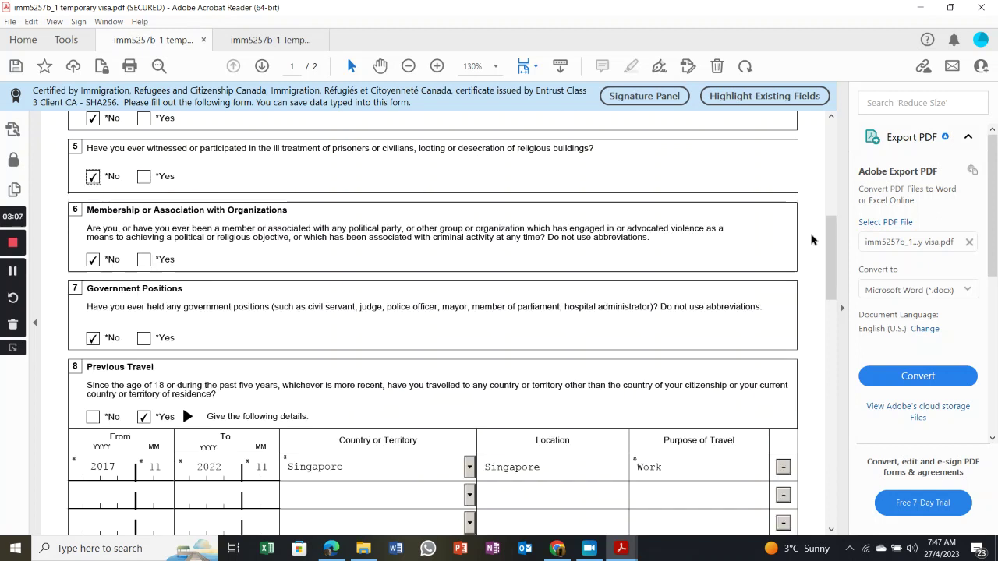
{"action": "left_click_drag", "start_coordinate": [831, 239], "coordinate": [831, 253]}
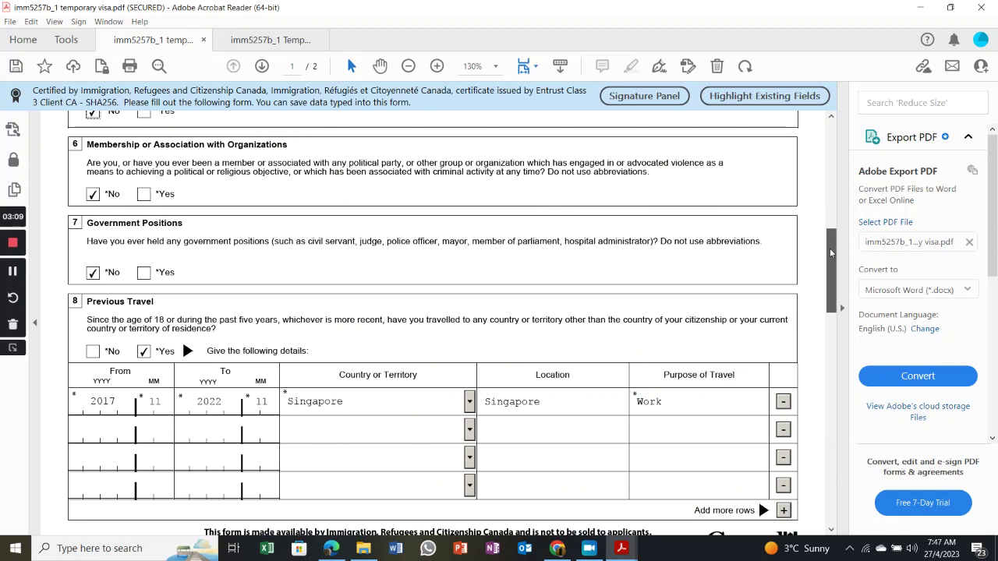
{"action": "left_click", "coordinate": [144, 195]}
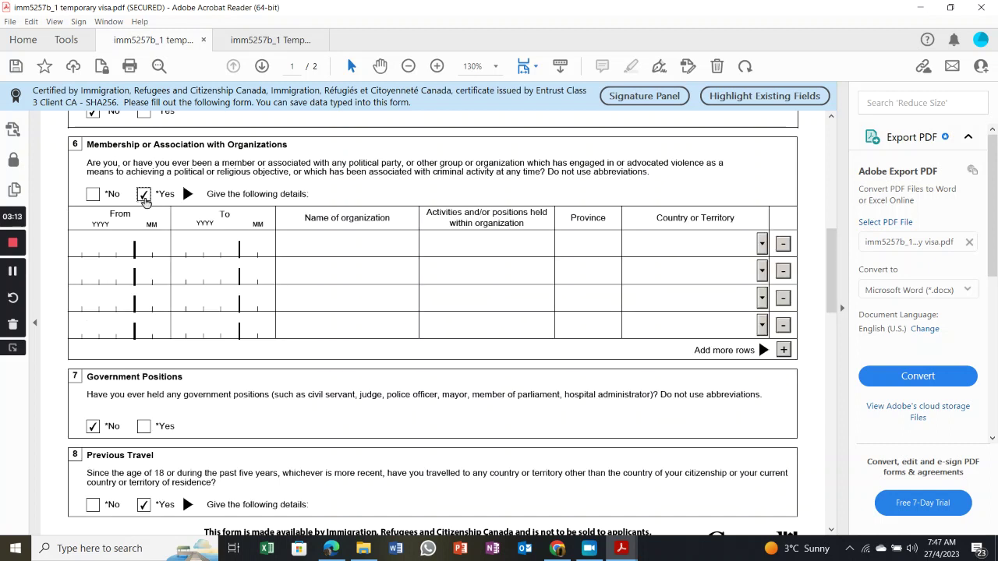
{"action": "left_click", "coordinate": [92, 194]}
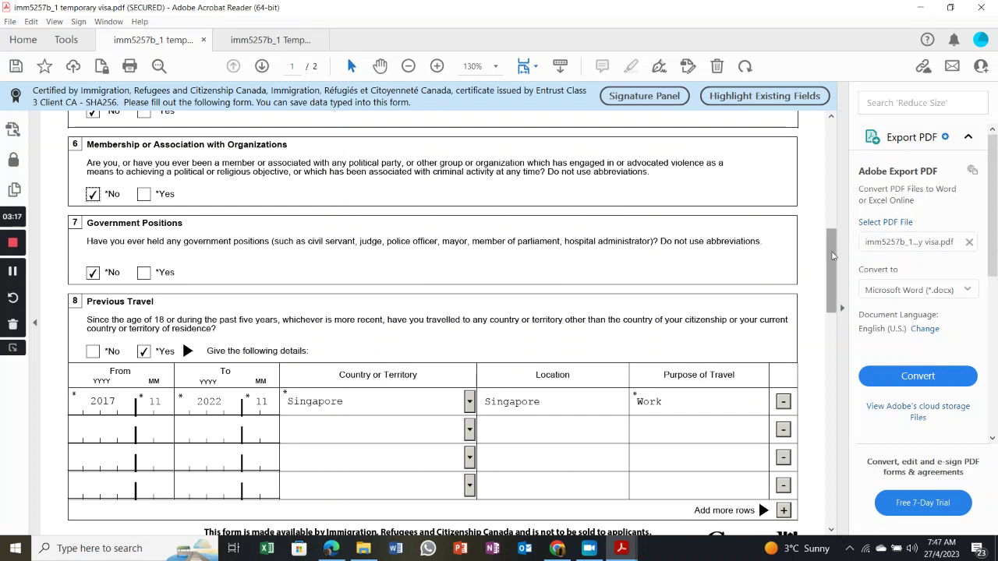
{"action": "scroll", "coordinate": [833, 260], "scroll_direction": "down", "scroll_amount": 1}
{"action": "left_click_drag", "start_coordinate": [833, 259], "coordinate": [835, 277]}
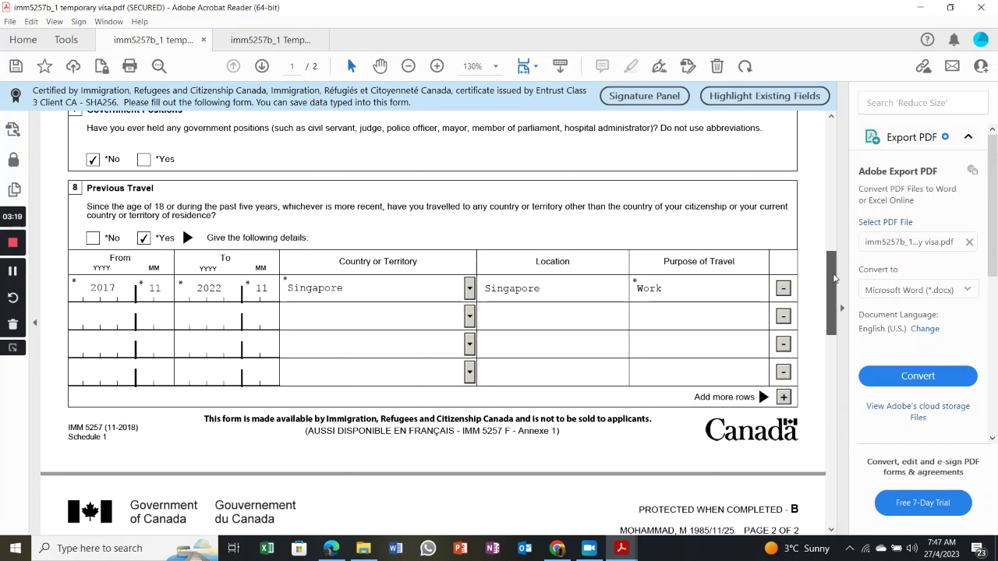
{"action": "scroll", "coordinate": [834, 278], "scroll_direction": "up", "scroll_amount": 1}
Scroll past the Previous Travel table down to page 2 with its privacy notice.
{"action": "scroll", "coordinate": [834, 278], "scroll_direction": "down", "scroll_amount": 1}
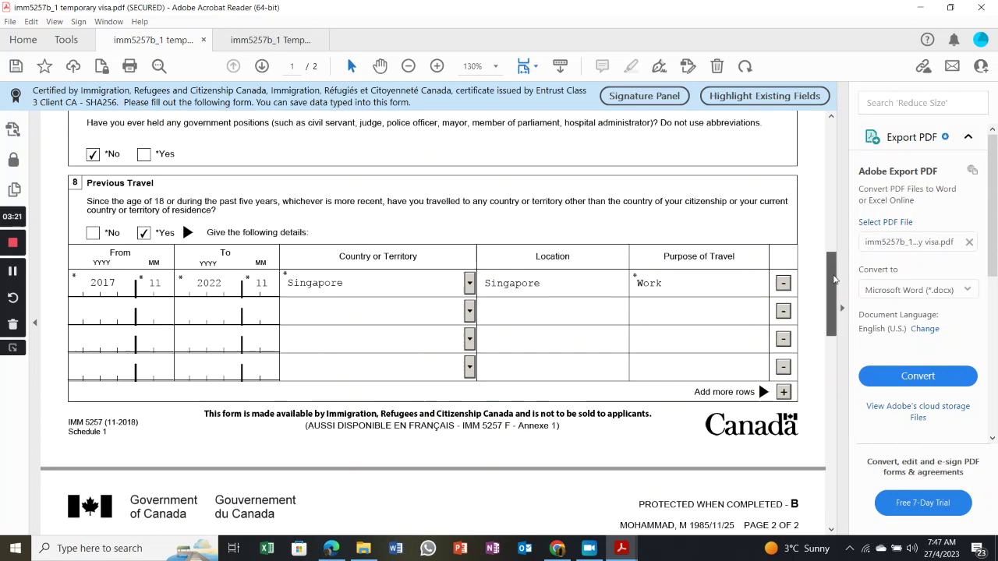
{"action": "scroll", "coordinate": [835, 278], "scroll_direction": "down", "scroll_amount": 2}
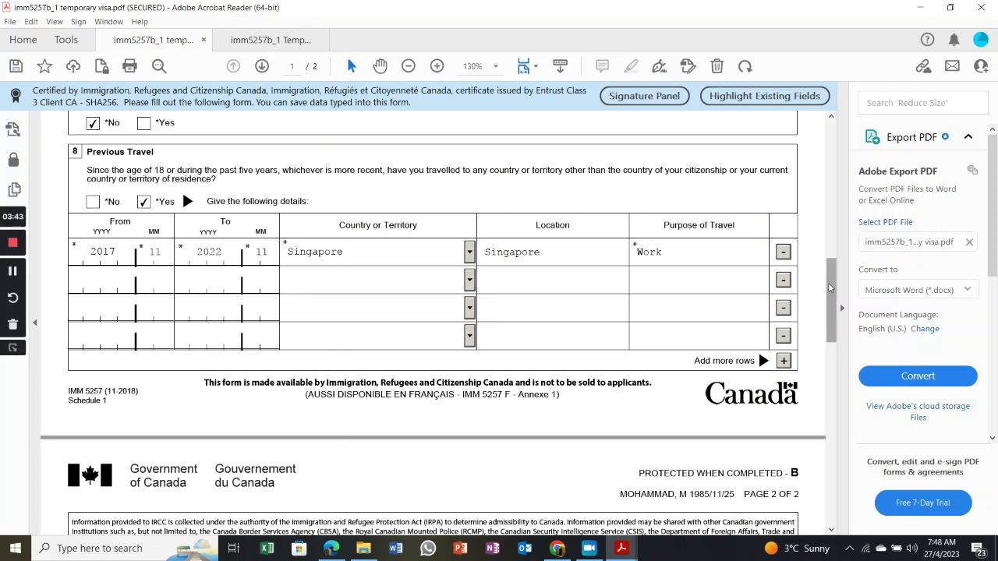
{"action": "left_click_drag", "start_coordinate": [828, 287], "coordinate": [828, 352]}
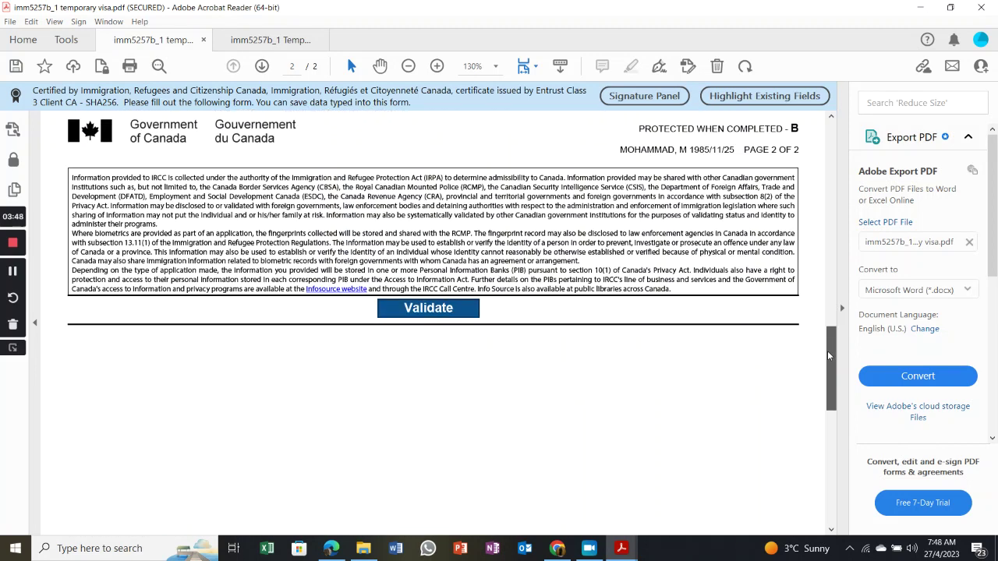
Validate the filled form and acknowledge the 'Validation completed successfully' message.
{"action": "left_click", "coordinate": [450, 314]}
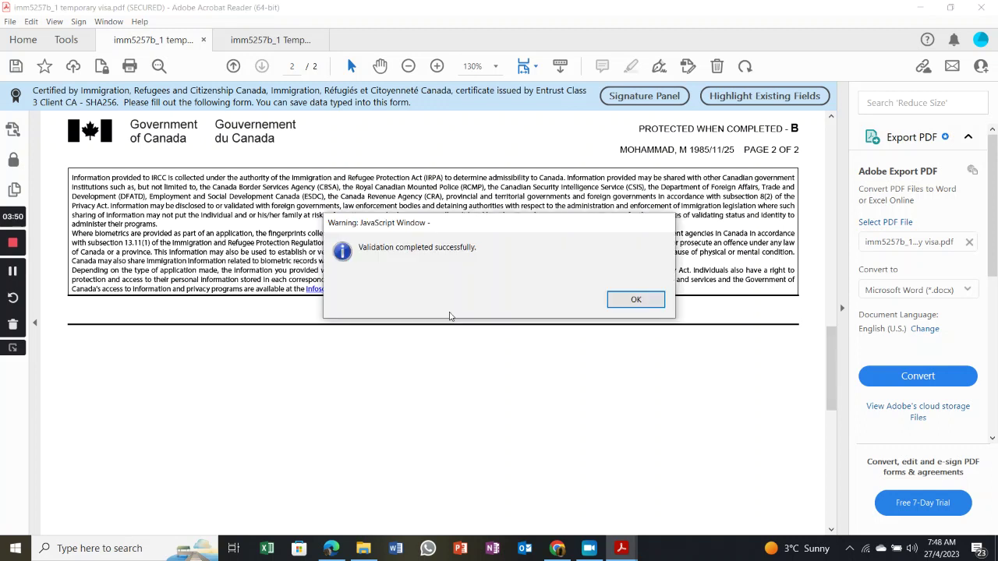
{"action": "left_click", "coordinate": [635, 300]}
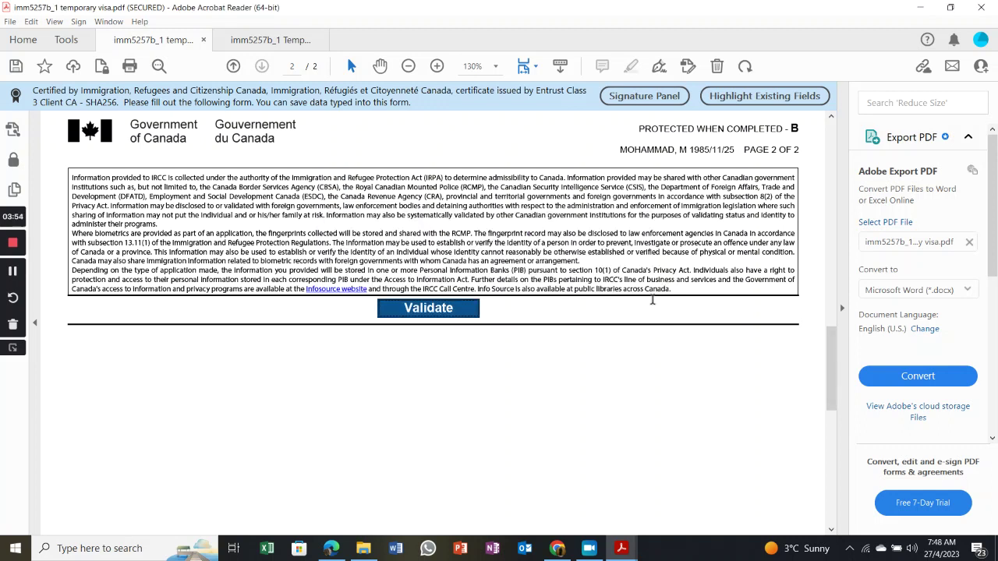
{"action": "left_click_drag", "start_coordinate": [830, 355], "coordinate": [868, 139]}
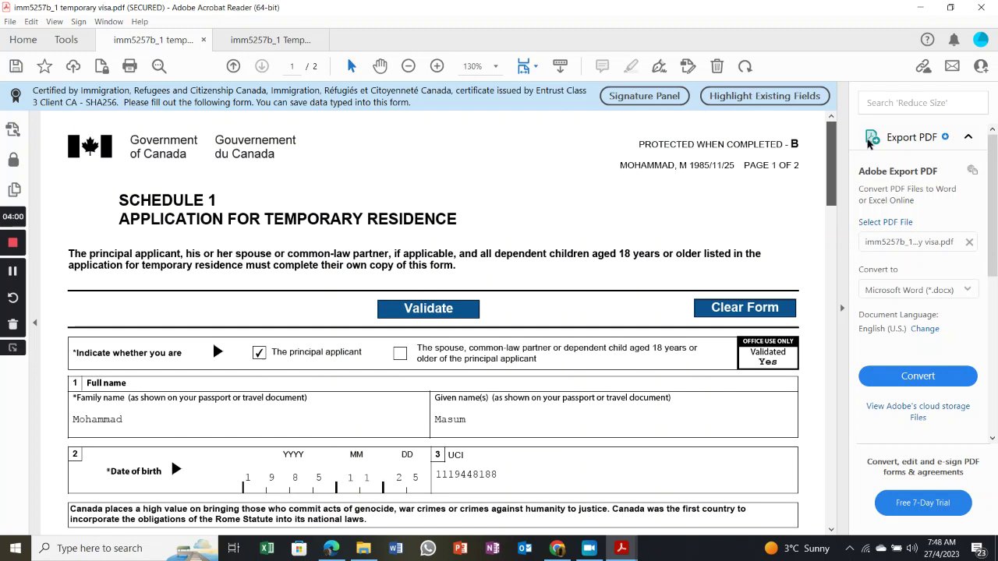